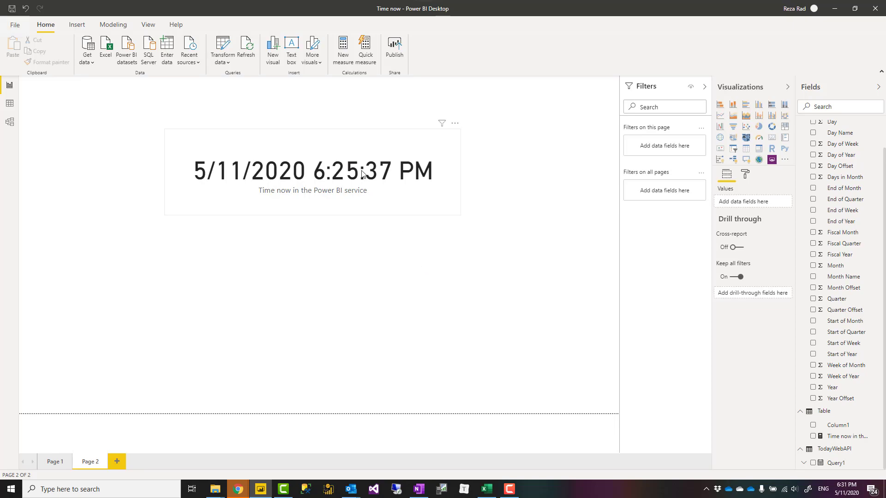
Drag the service-time card down and right until it snaps to the alignment guide near top centre
left_click_drag(337, 148, 352, 175)
left_click(446, 131)
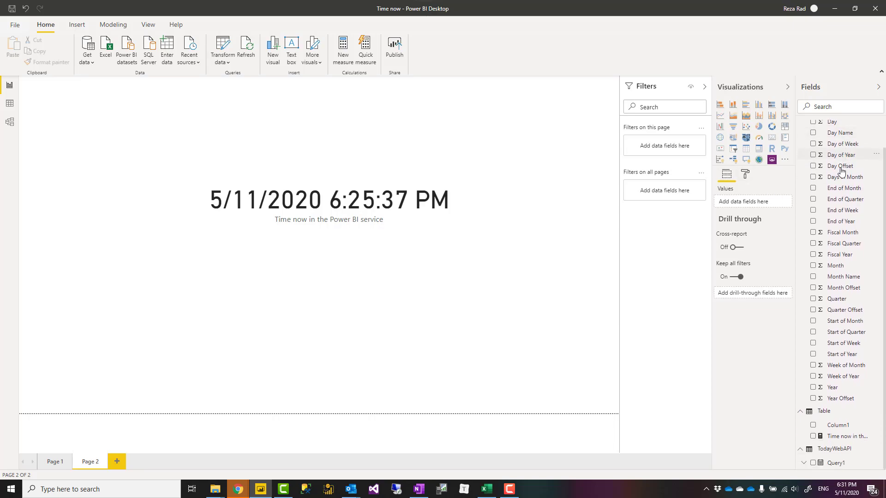
left_click(838, 438)
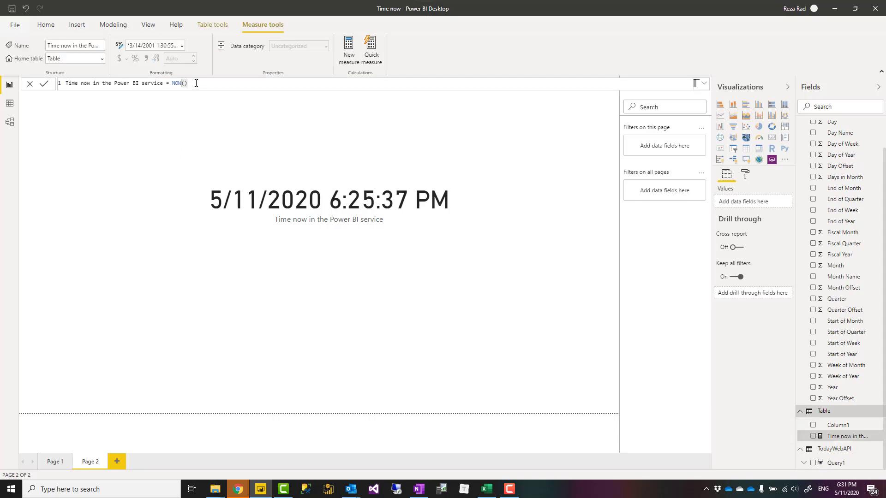
scroll(195, 82, "up", 3)
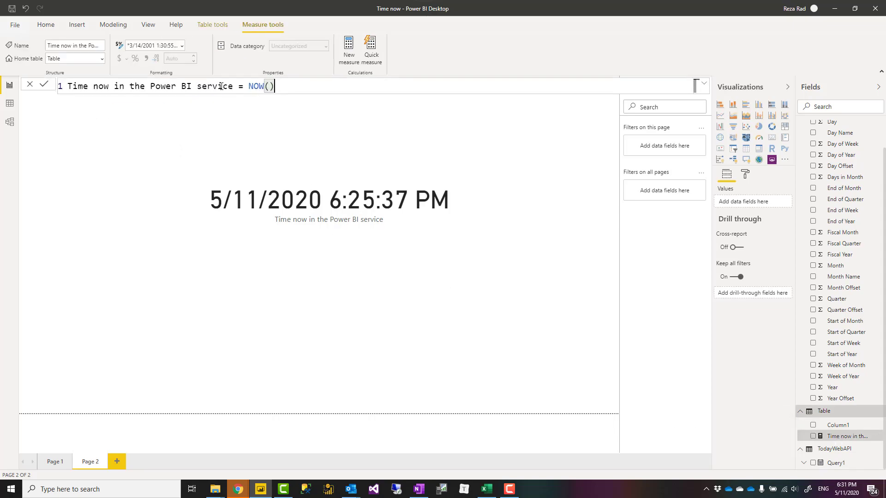
scroll(220, 86, "up", 1)
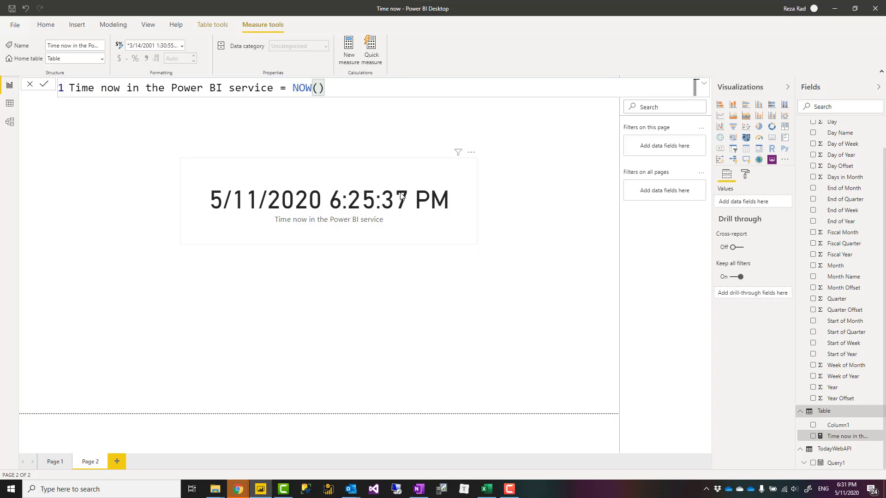
left_click(450, 243)
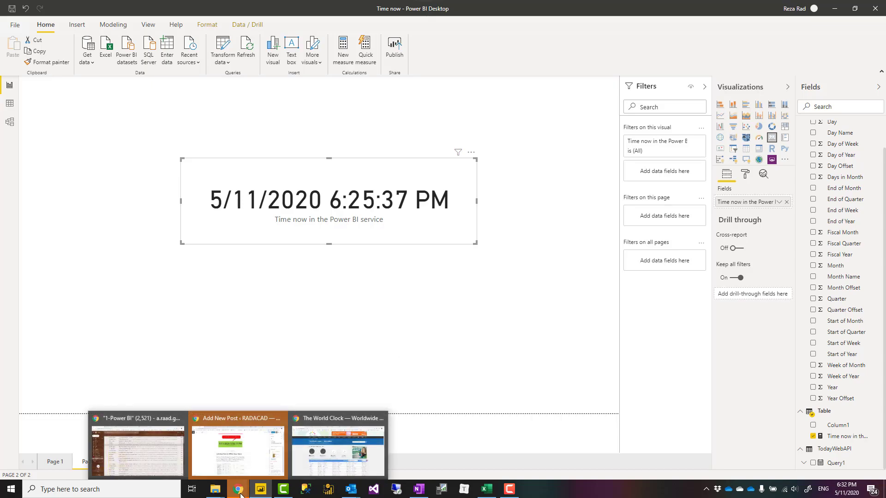
Refresh the published Time now report in the browser and compare it with the Windows clock
mouse_move(234, 493)
left_click(239, 470)
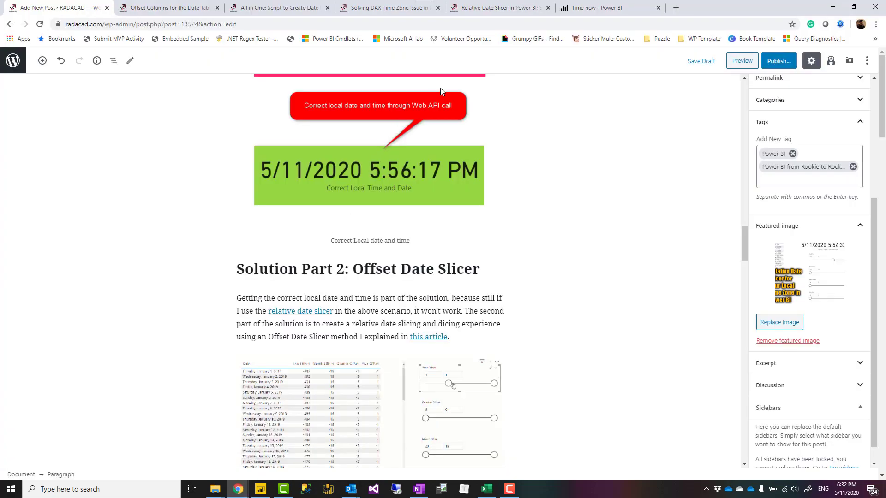
left_click(580, 5)
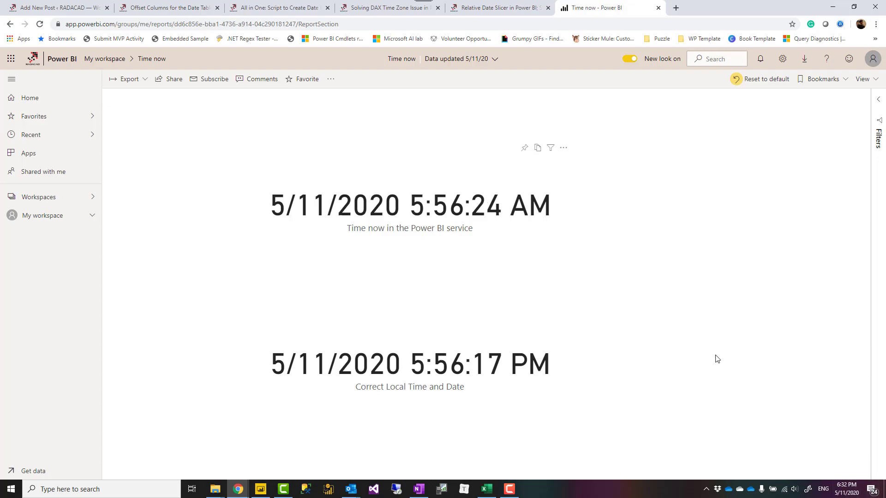
left_click(330, 79)
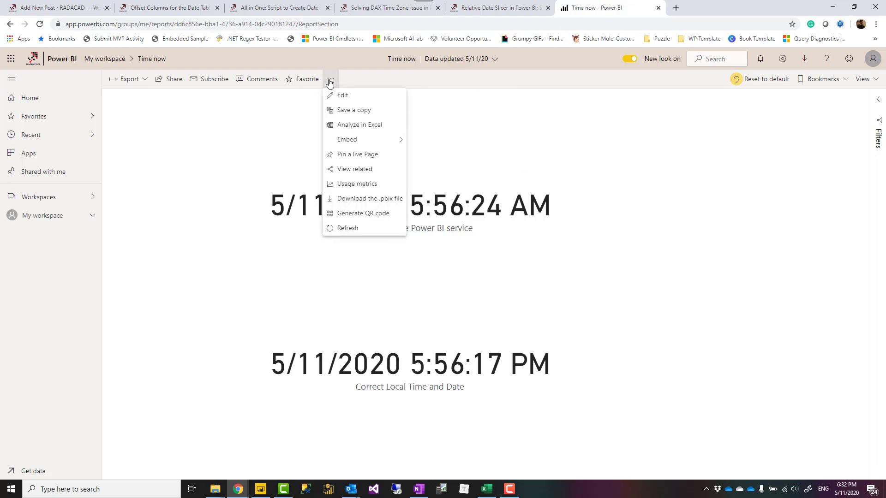
left_click(354, 231)
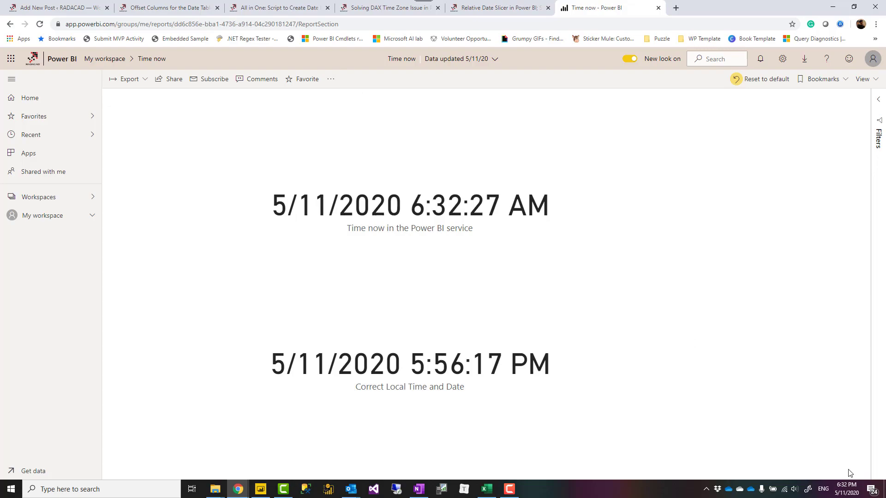
left_click(853, 493)
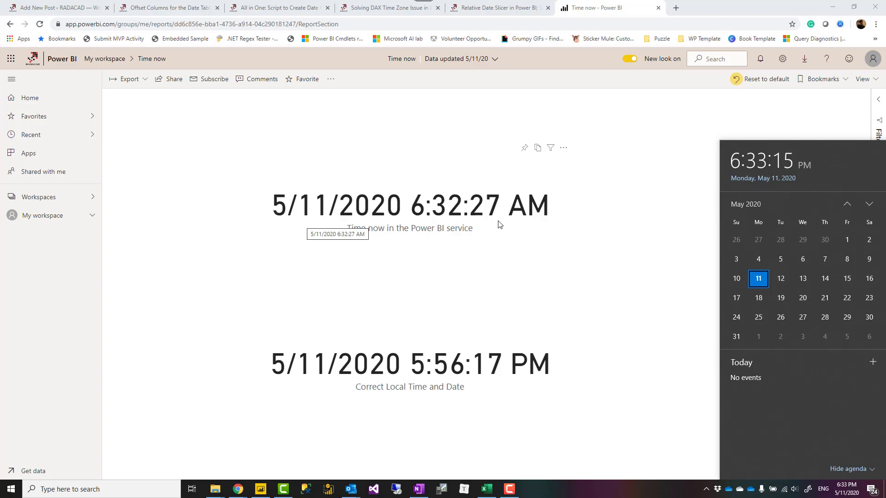
Close the clock flyout to compare the 6:32:27 AM service time with the 5:56:17 PM local time
left_click(563, 273)
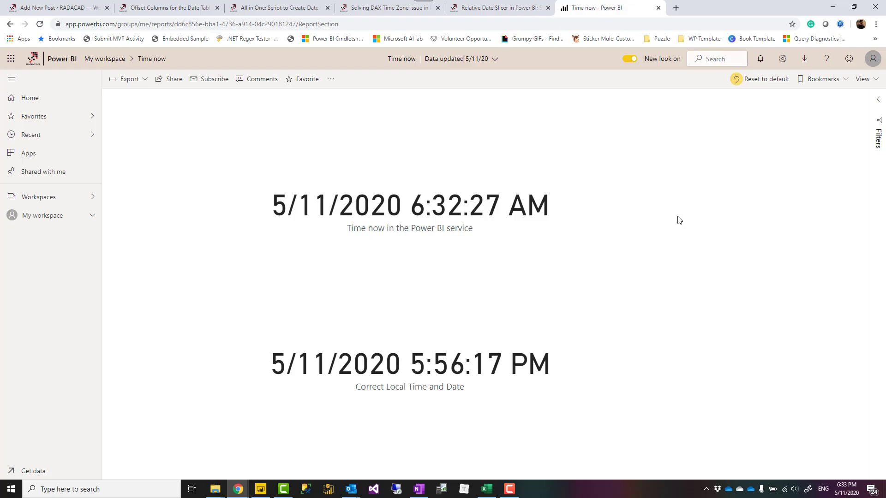
Scroll the 'Solving DAX Time Zone Issue in Power BI' article to the Method 3 Revisited Xml.Document code
left_click(376, 9)
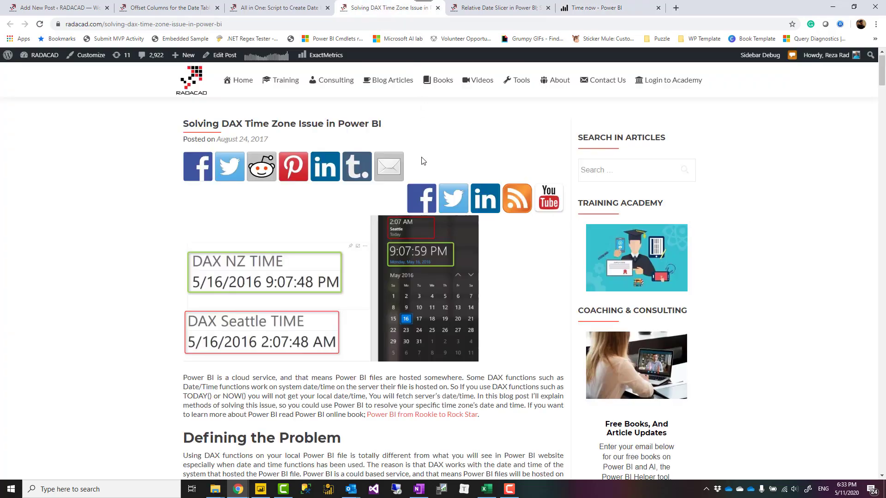
scroll(317, 262, "down", 2)
scroll(318, 262, "down", 12)
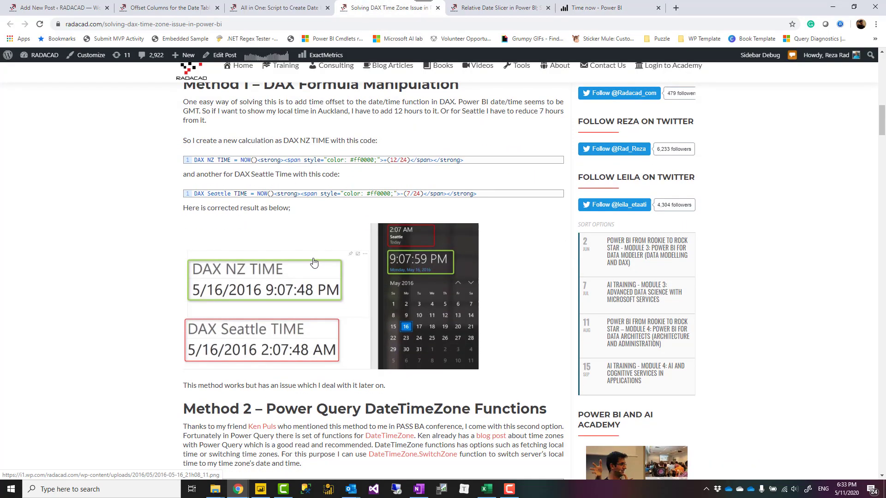
scroll(329, 252, "up", 3)
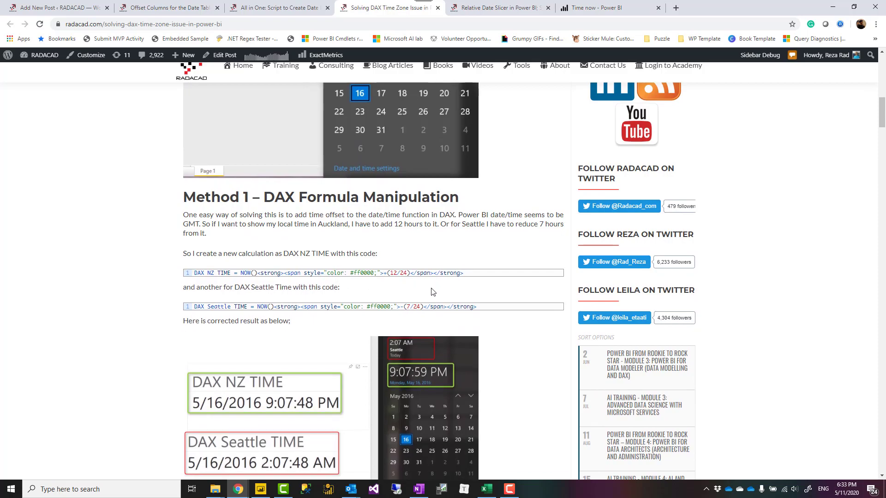
scroll(417, 326, "down", 1)
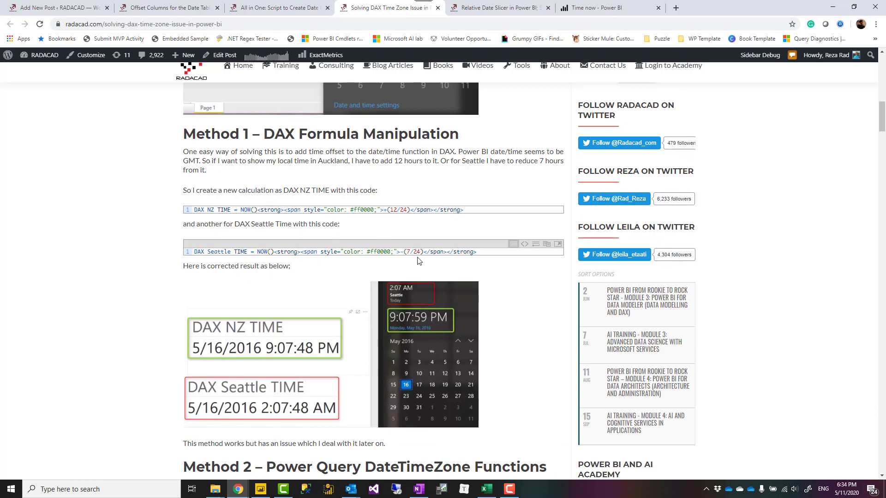
scroll(406, 263, "down", 2)
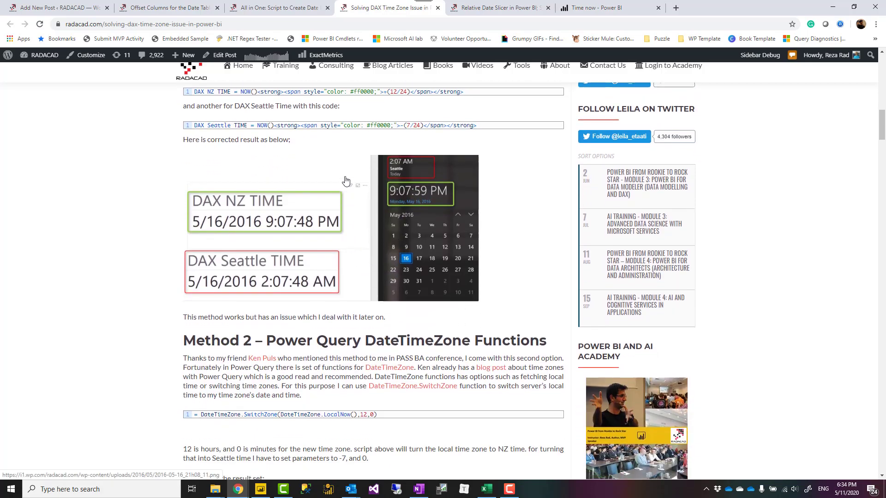
scroll(365, 212, "down", 4)
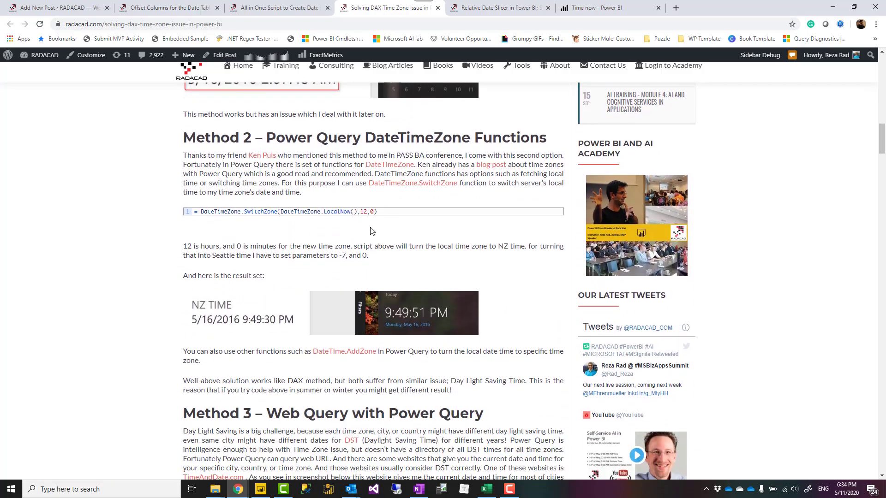
scroll(372, 231, "down", 1)
scroll(401, 197, "down", 5)
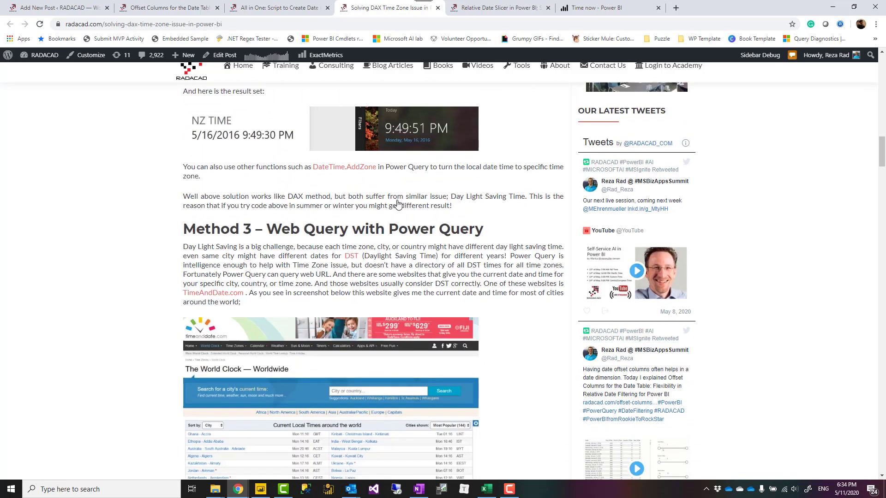
scroll(292, 183, "down", 7)
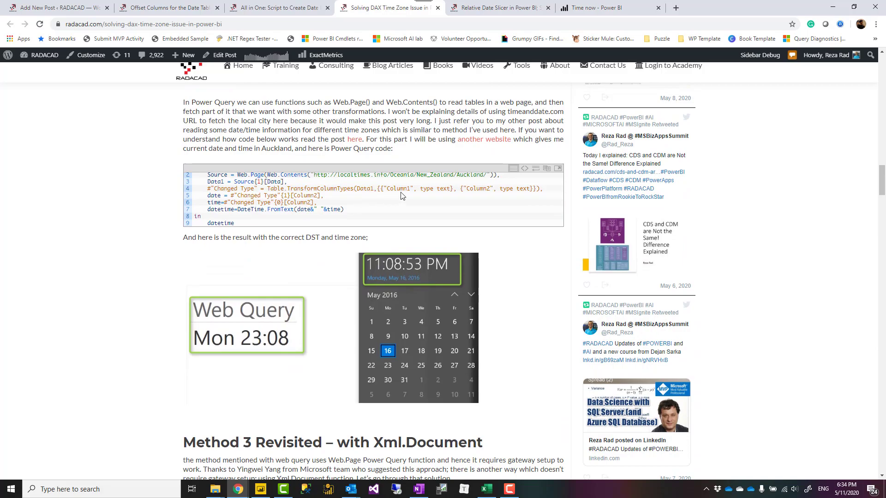
scroll(115, 255, "down", 7)
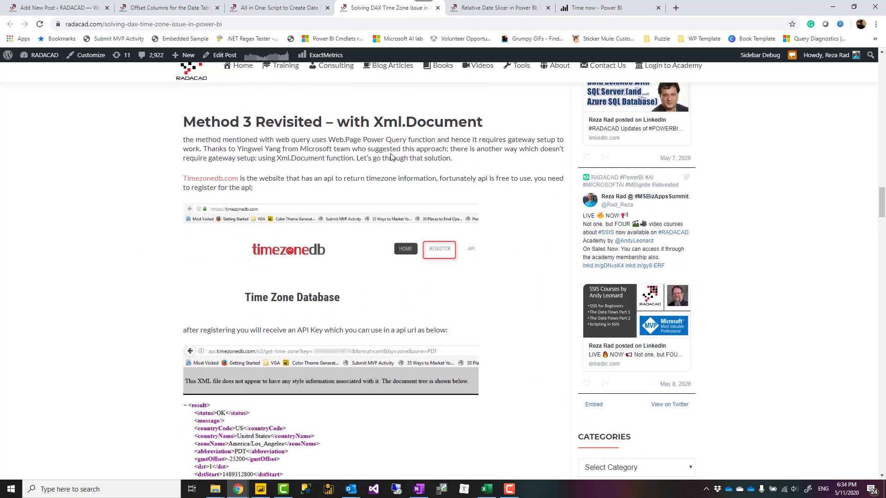
scroll(220, 170, "down", 4)
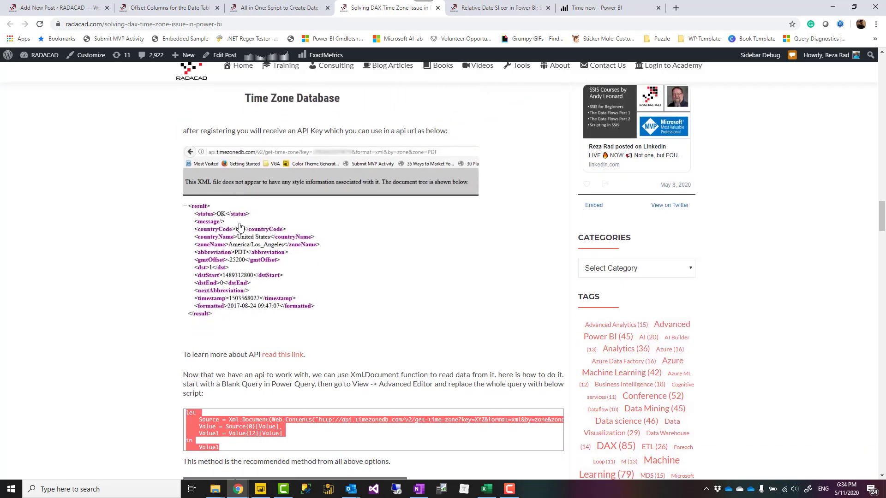
scroll(267, 251, "down", 2)
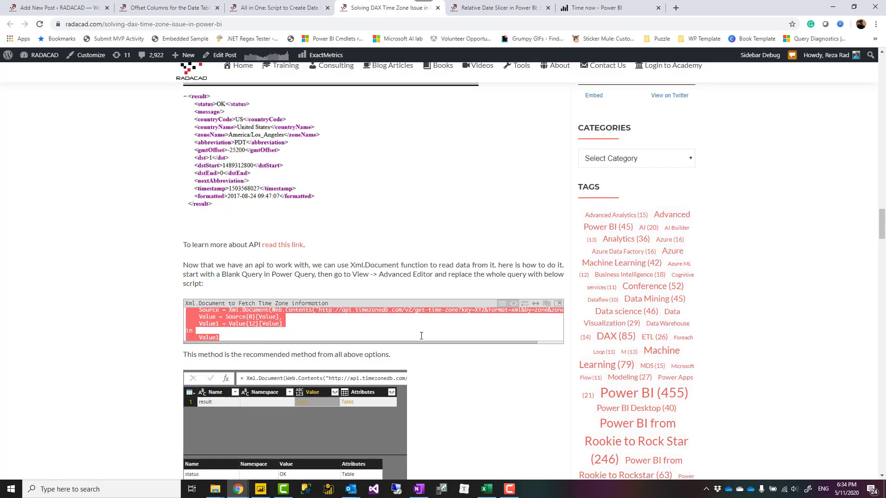
left_click(387, 356)
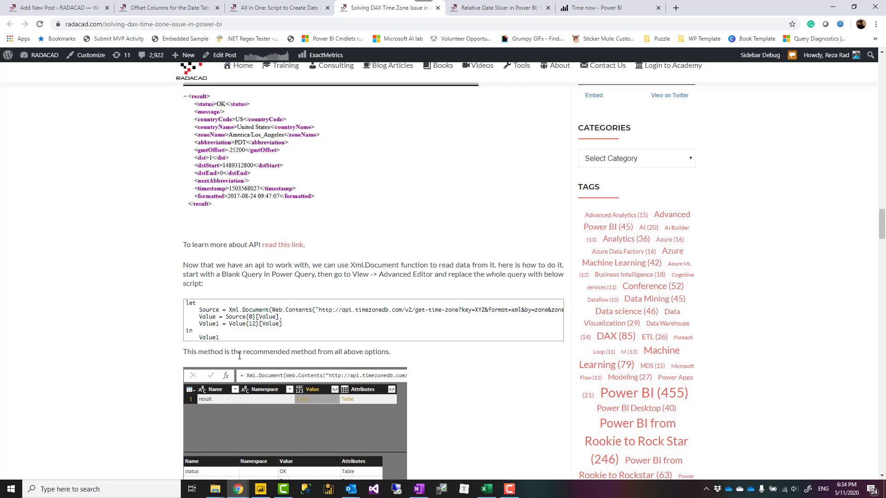
Back in Power BI Desktop, drop Query1 onto Page 2, then delete the resulting Year chart
left_click(260, 488)
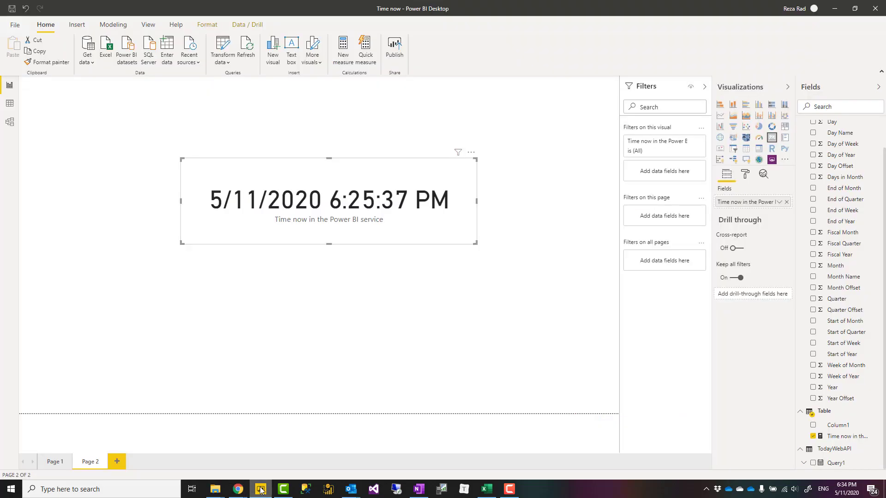
left_click(835, 466)
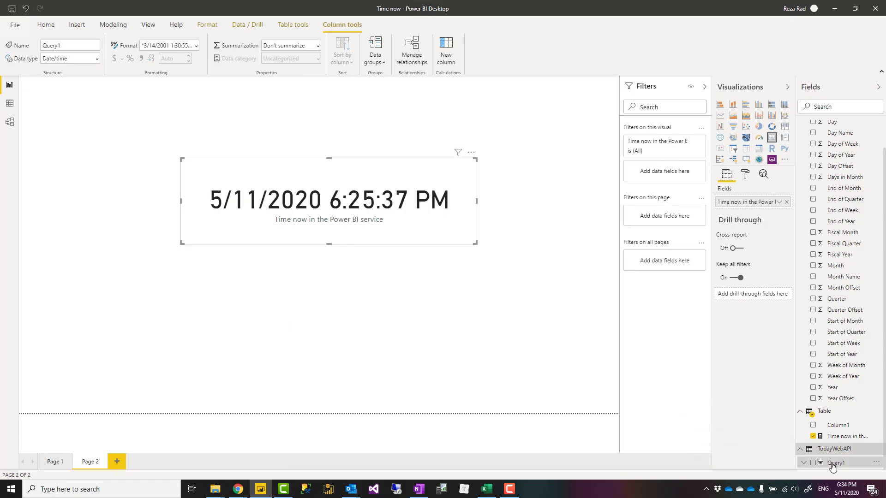
left_click_drag(833, 467, 302, 331)
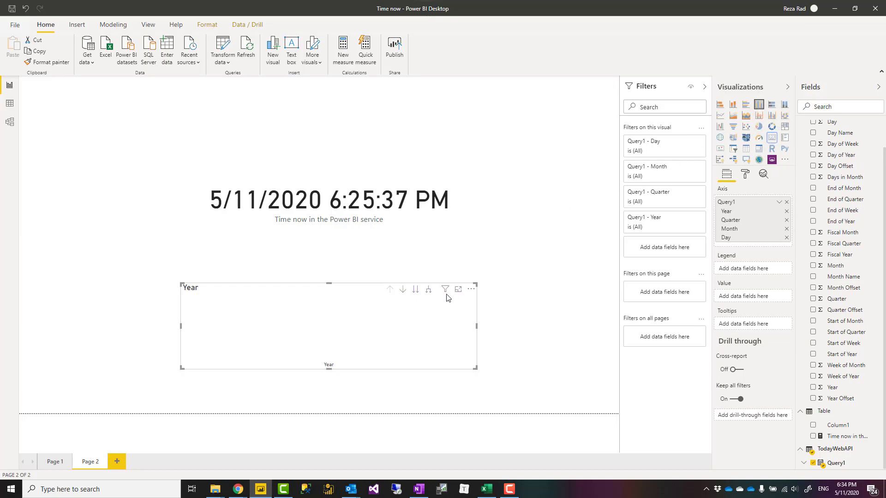
left_click(463, 240)
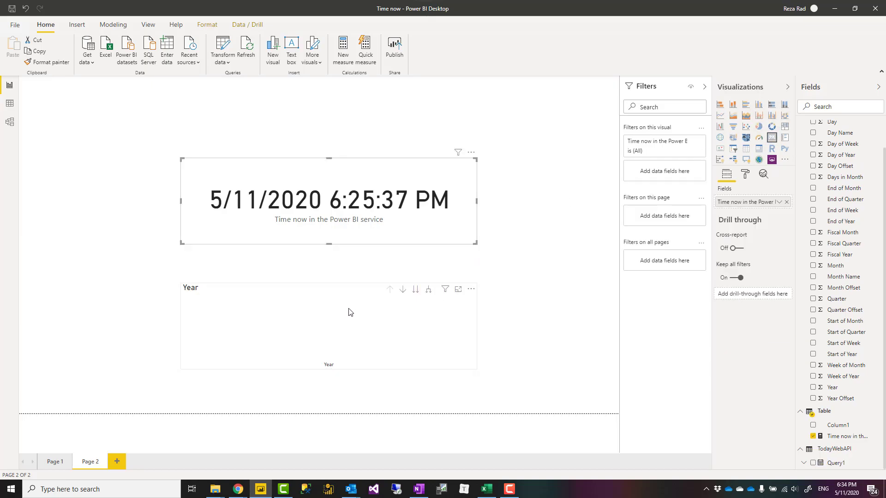
left_click(350, 312)
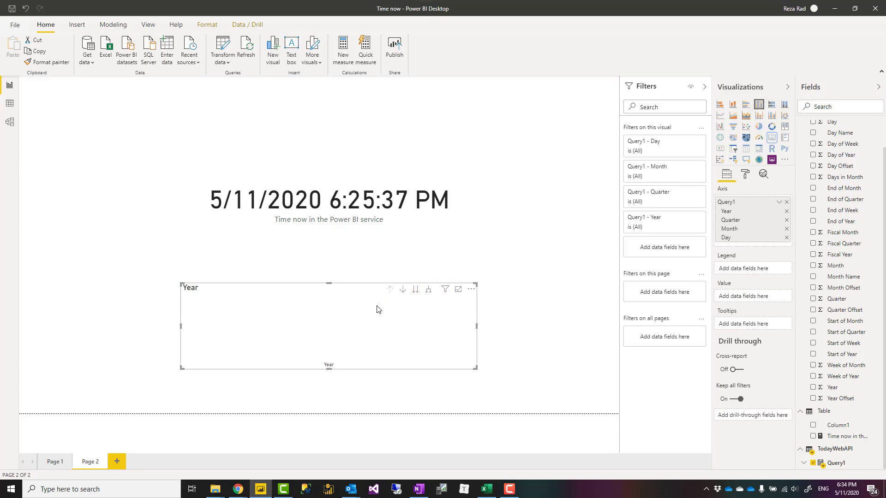
key("Delete")
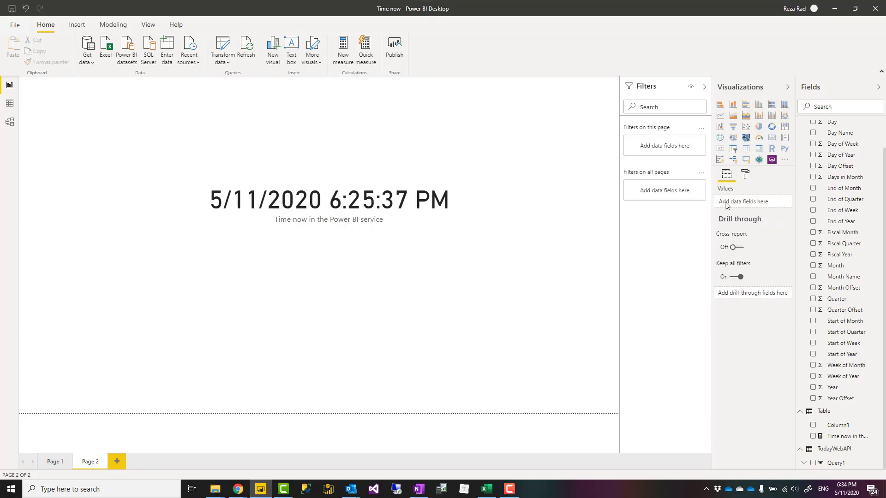
Add an Earliest Query1 card (5/11/2020 5:54:33 PM) and place it below the service-time card
left_click(772, 137)
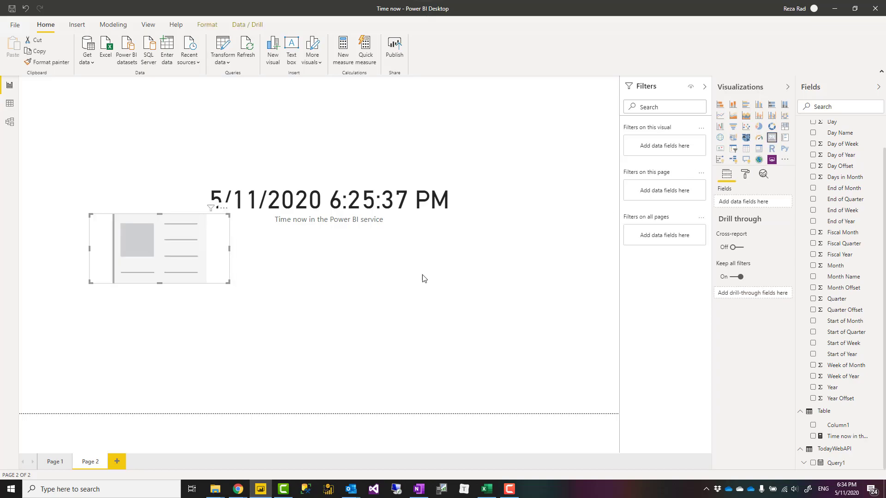
left_click(813, 463)
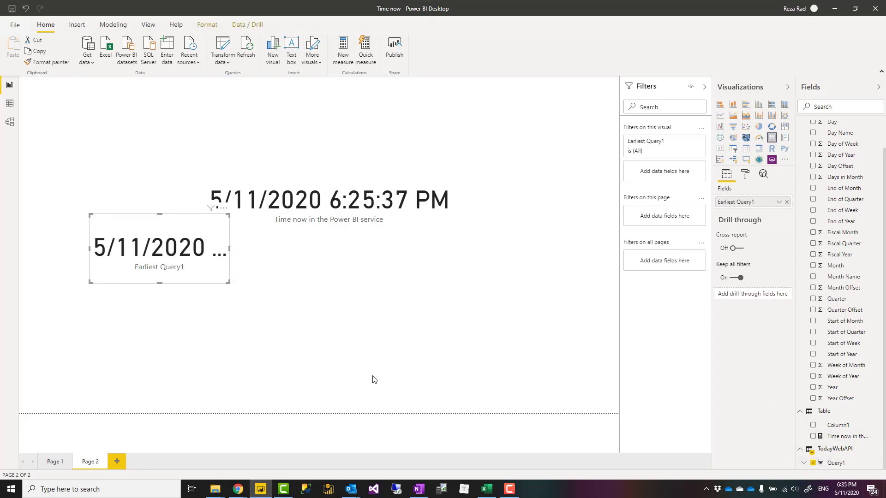
left_click_drag(223, 268, 468, 310)
Refresh the Time now dataset from the report's related content in the Power BI service
left_click(520, 288)
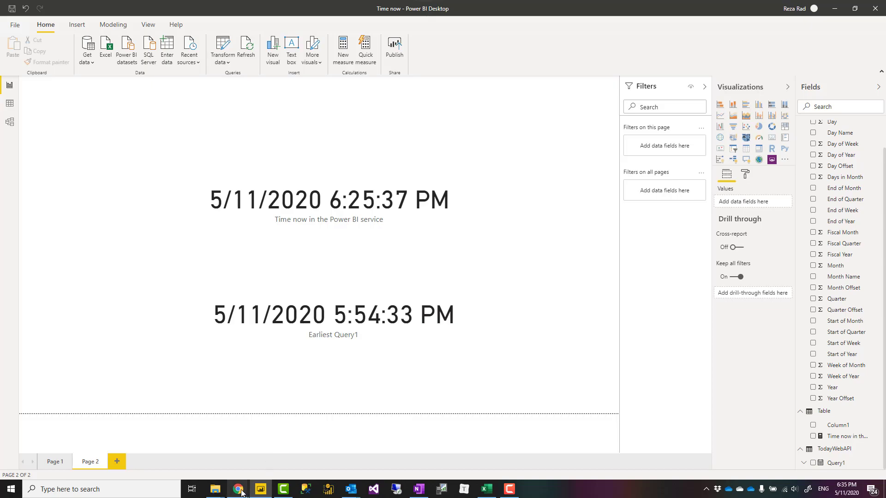
mouse_move(240, 493)
left_click(252, 461)
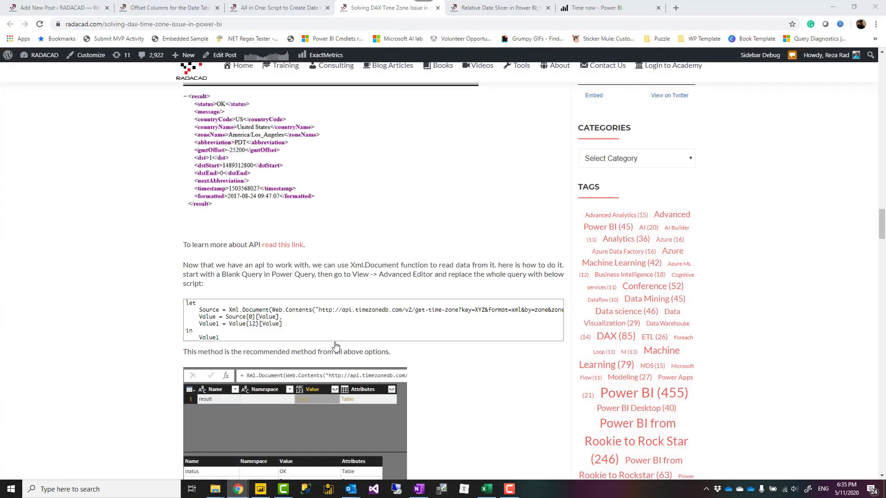
left_click(591, 6)
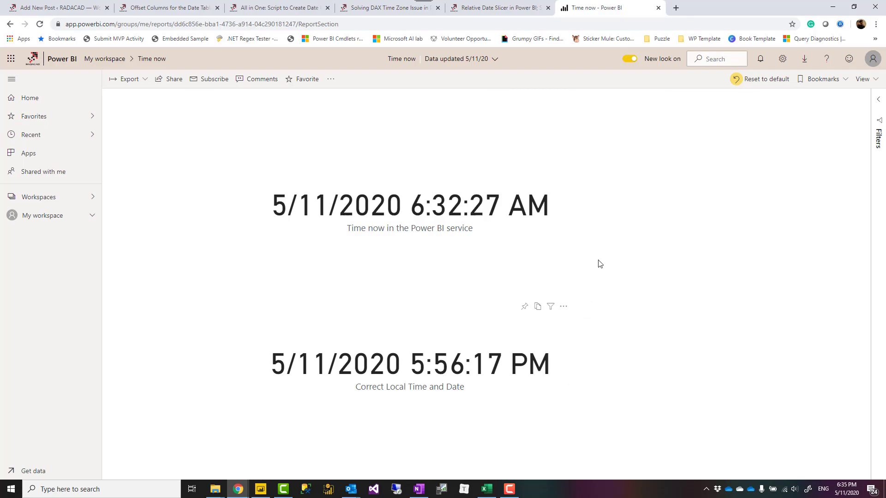
left_click(331, 78)
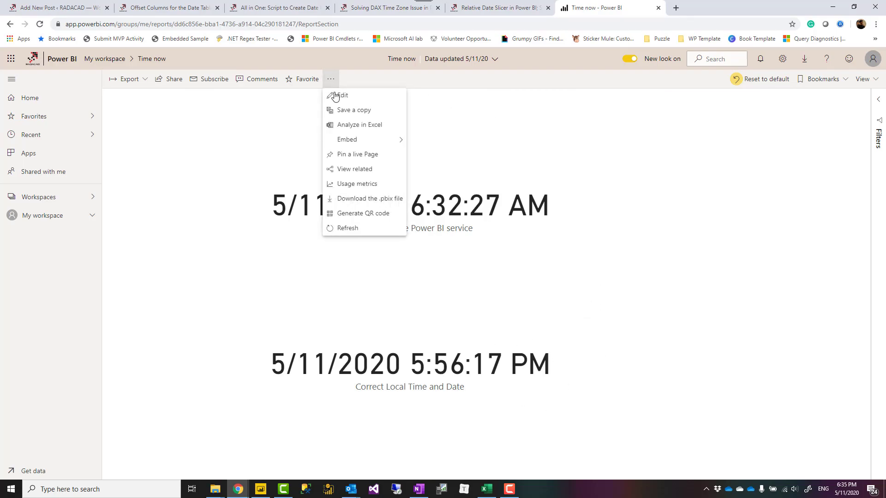
left_click(359, 169)
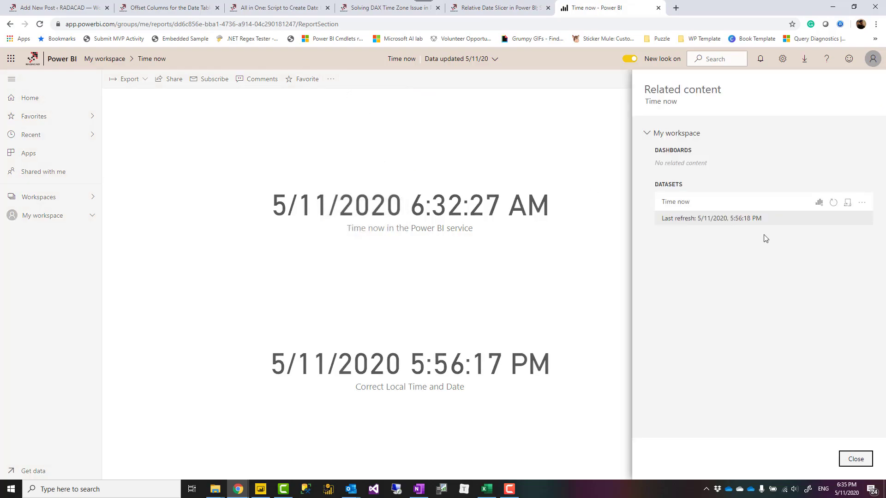
left_click(834, 204)
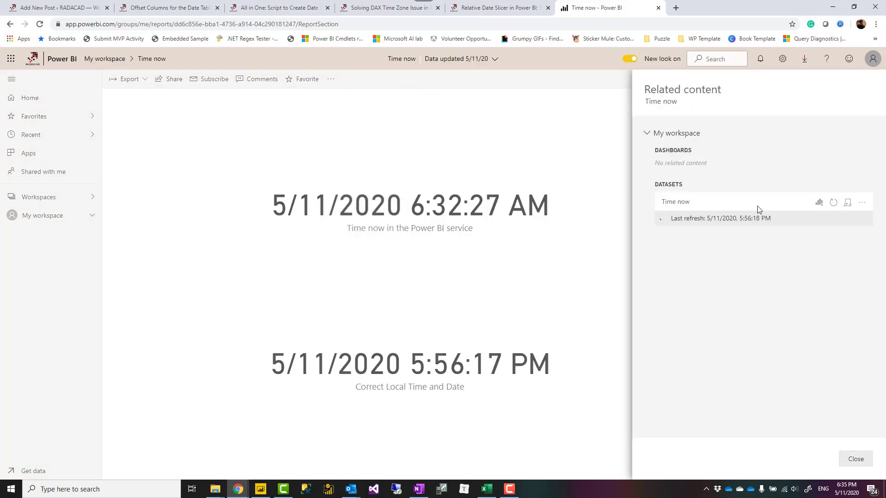
left_click(856, 459)
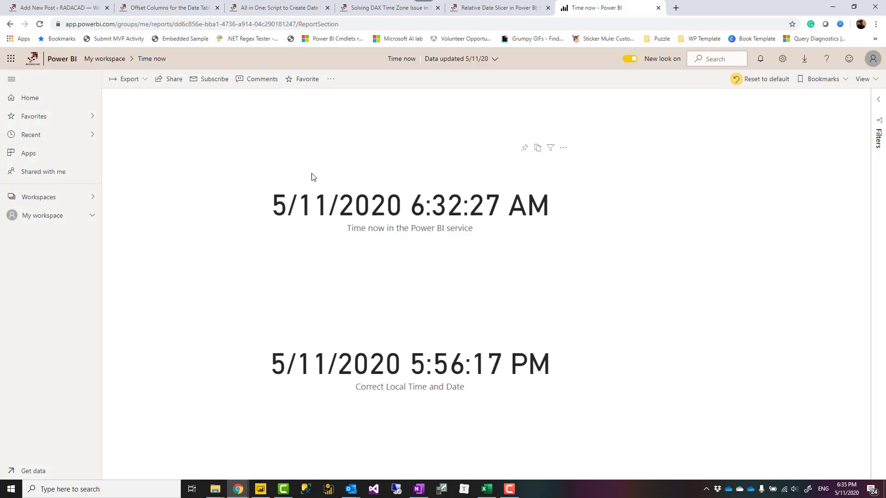
Refresh the report visuals so they show 6:35:28 AM service time and 6:35:23 PM local time
left_click(330, 80)
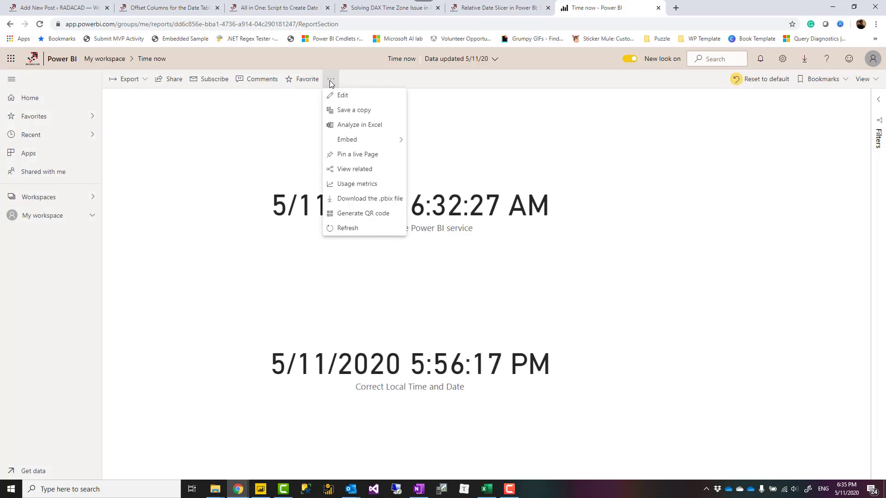
left_click(345, 228)
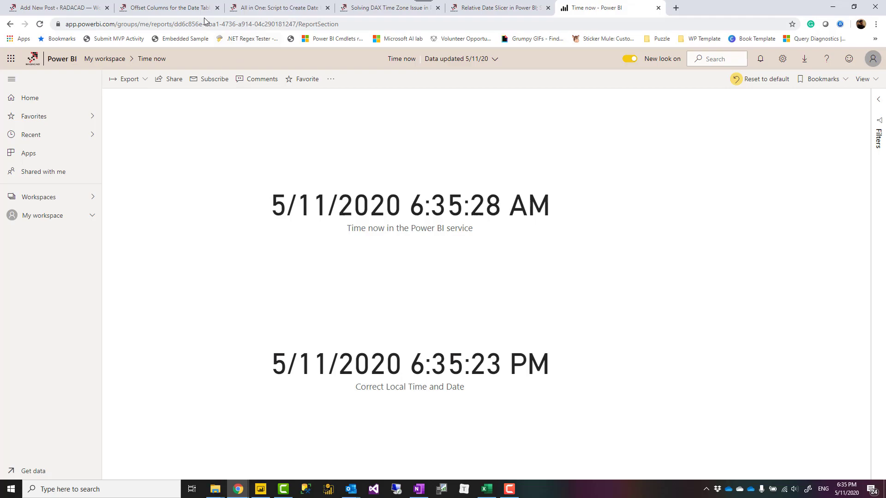
left_click(185, 13)
Scroll the 'Offset Columns for the Date Table' article to its Script and What are Offset Columns sections
scroll(460, 250, "down", 1)
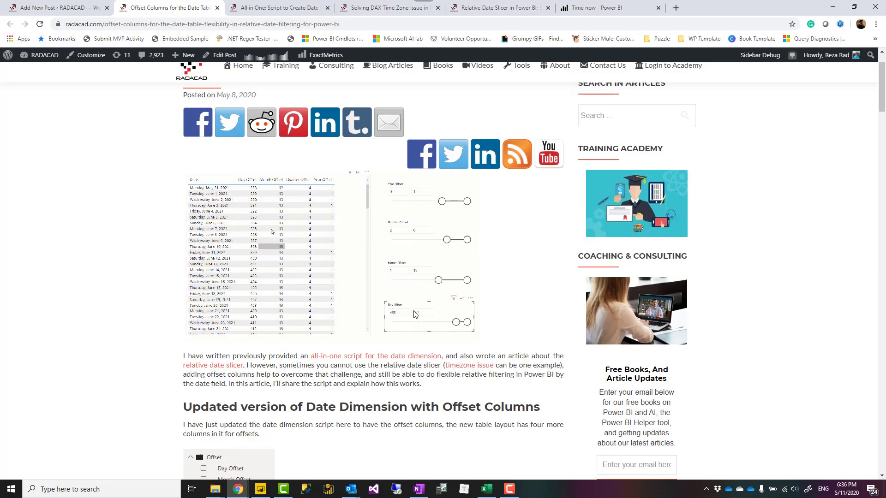
scroll(387, 300, "down", 1)
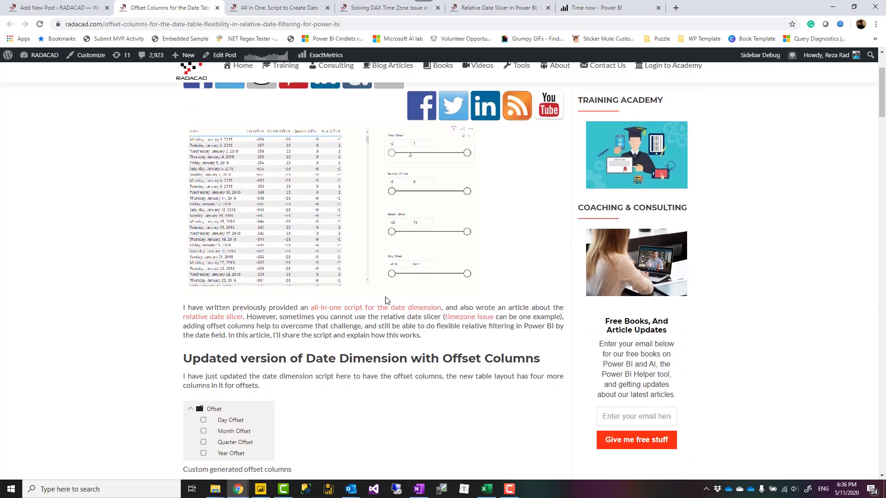
scroll(387, 301, "down", 8)
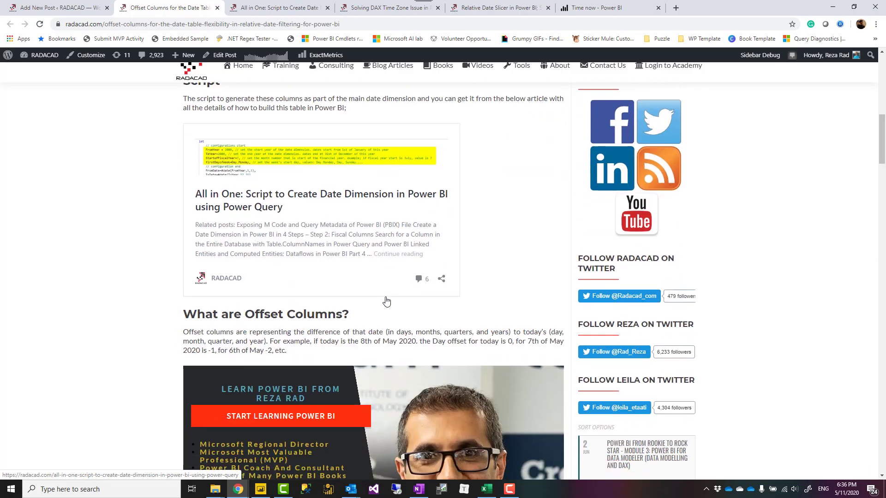
scroll(386, 300, "up", 3)
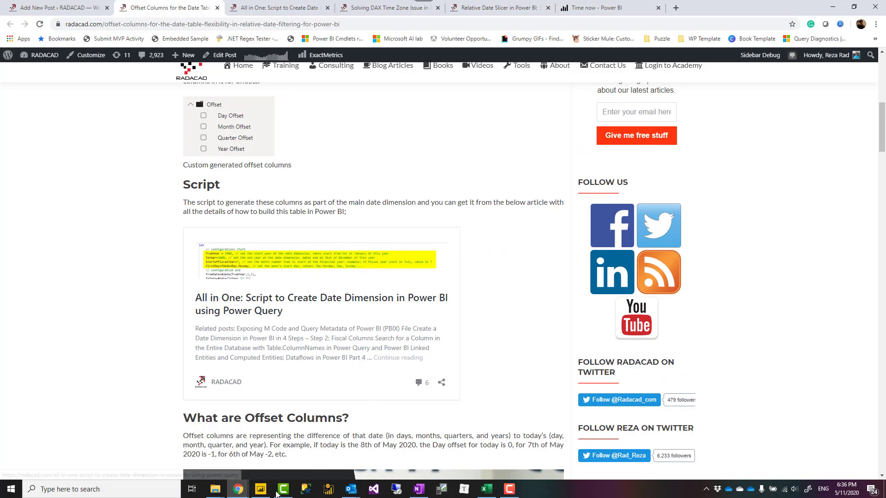
Return to Power BI Desktop and inspect the Date table's Day, Month, Quarter and Year Offset columns
left_click(262, 490)
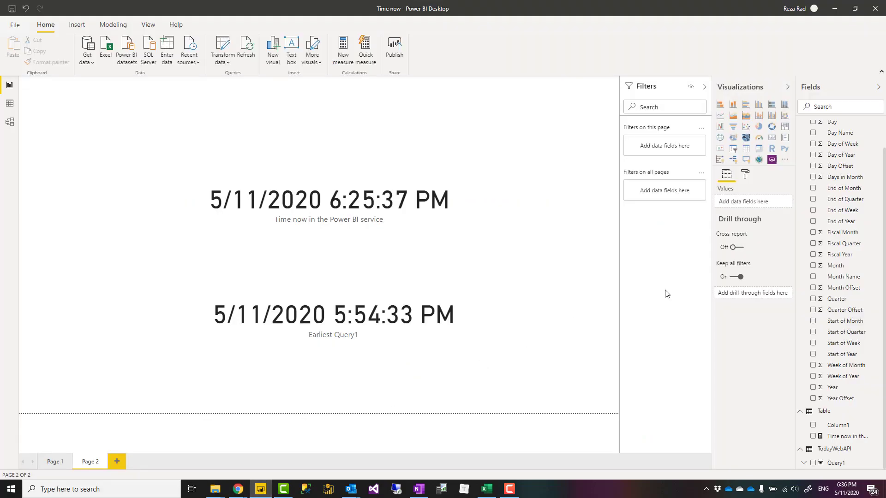
scroll(842, 215, "up", 2)
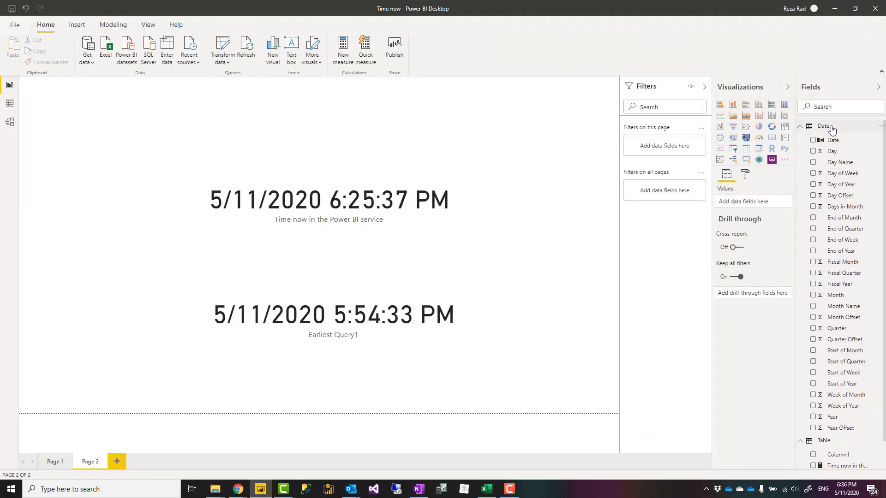
mouse_move(823, 130)
scroll(826, 142, "down", 1)
scroll(830, 145, "up", 1)
scroll(849, 381, "down", 1)
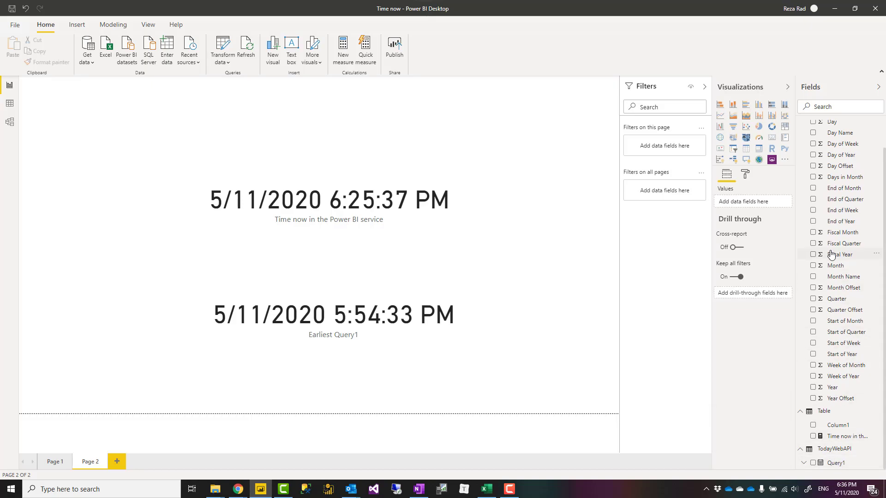
scroll(830, 254, "up", 1)
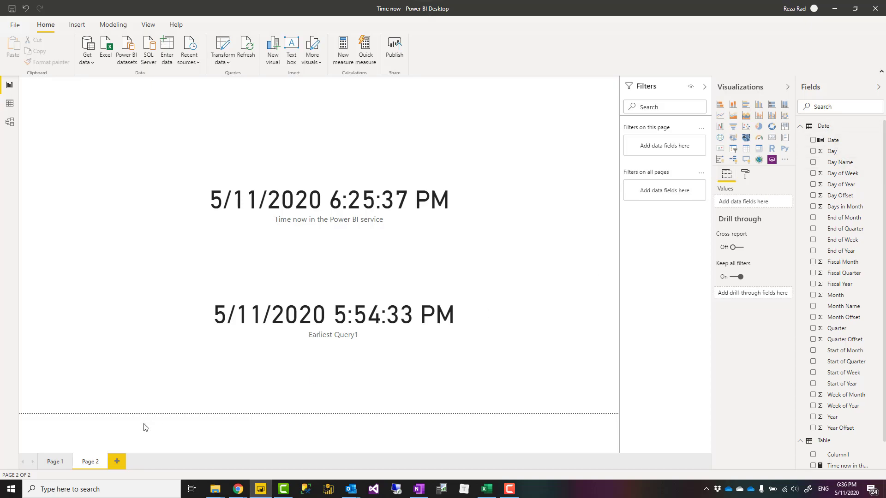
On Page 1, check the fields of the local-time card and the Day, Month, Quarter and Year Offset slicers
left_click(54, 462)
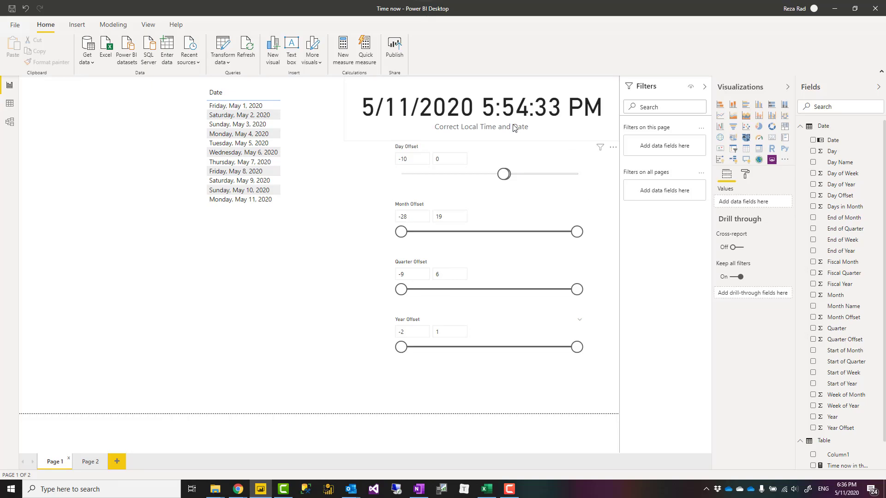
left_click(518, 157)
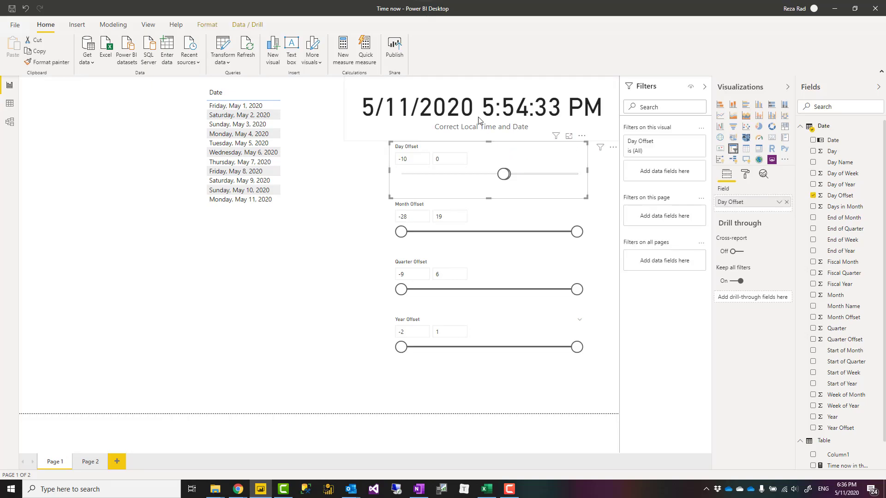
left_click(465, 95)
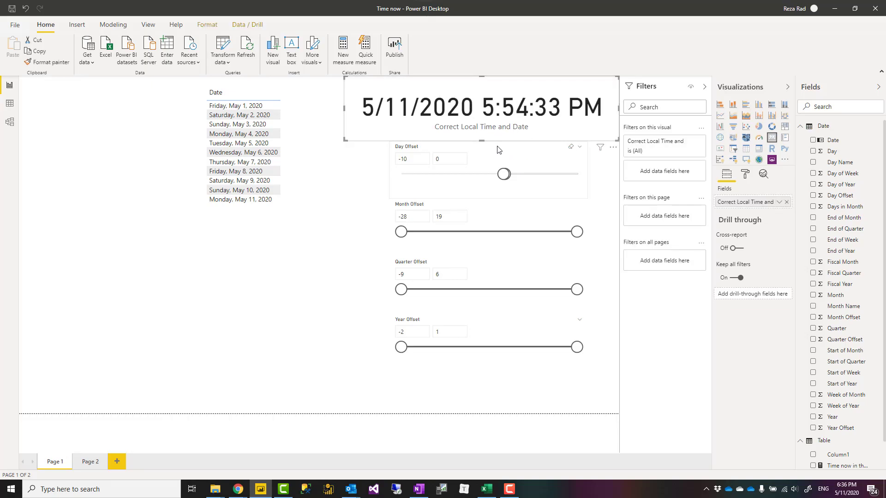
left_click(498, 158)
left_click(493, 221)
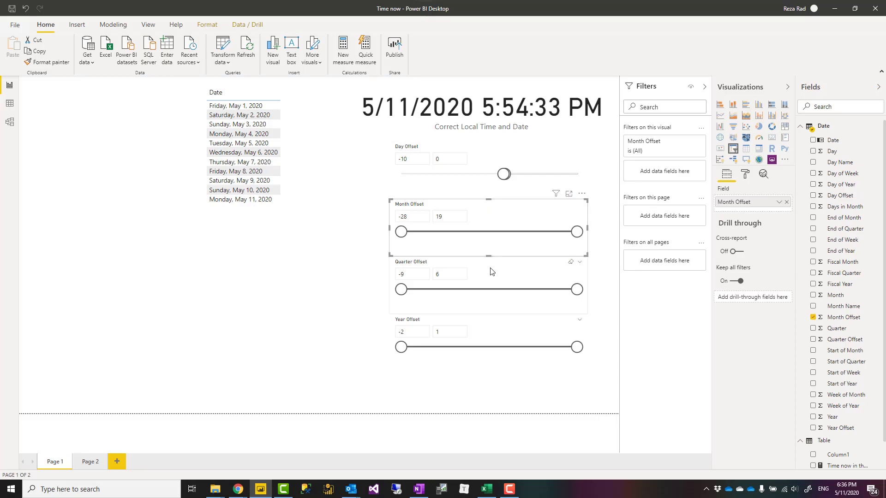
left_click(493, 273)
left_click(487, 331)
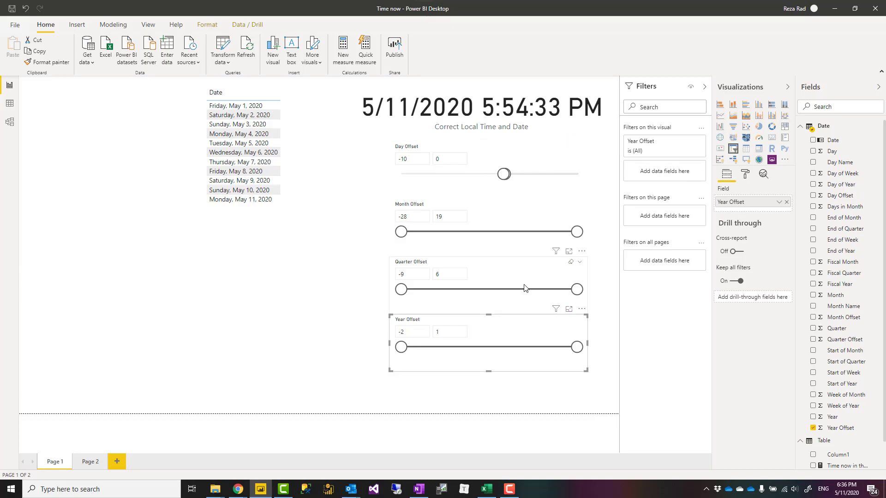
left_click(369, 269)
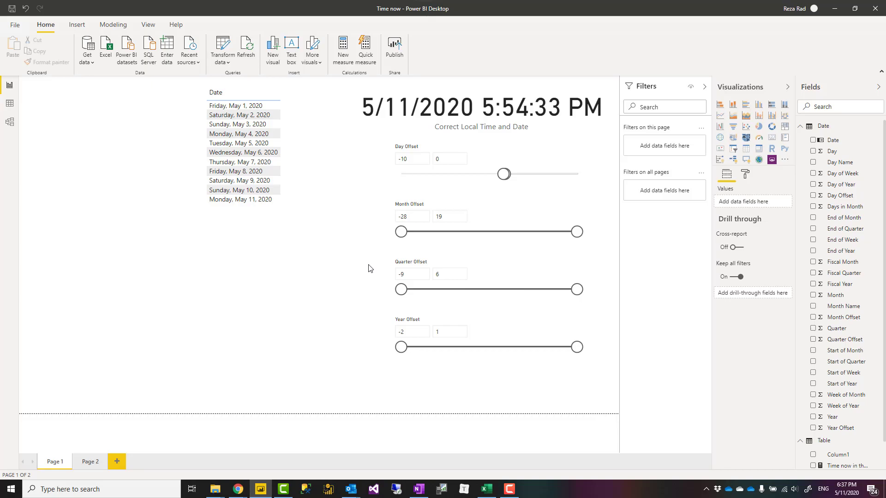